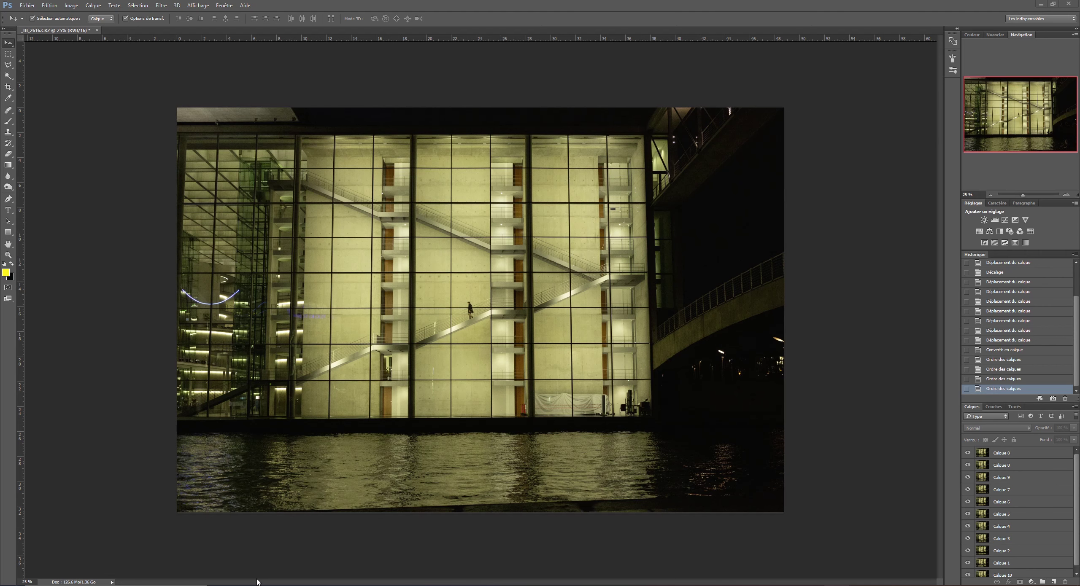
# Check the shooting details of _IB_2603.CR2 in the source photo folder, then return to Photoshop
pyautogui.hotkey('alt', 'Tab')
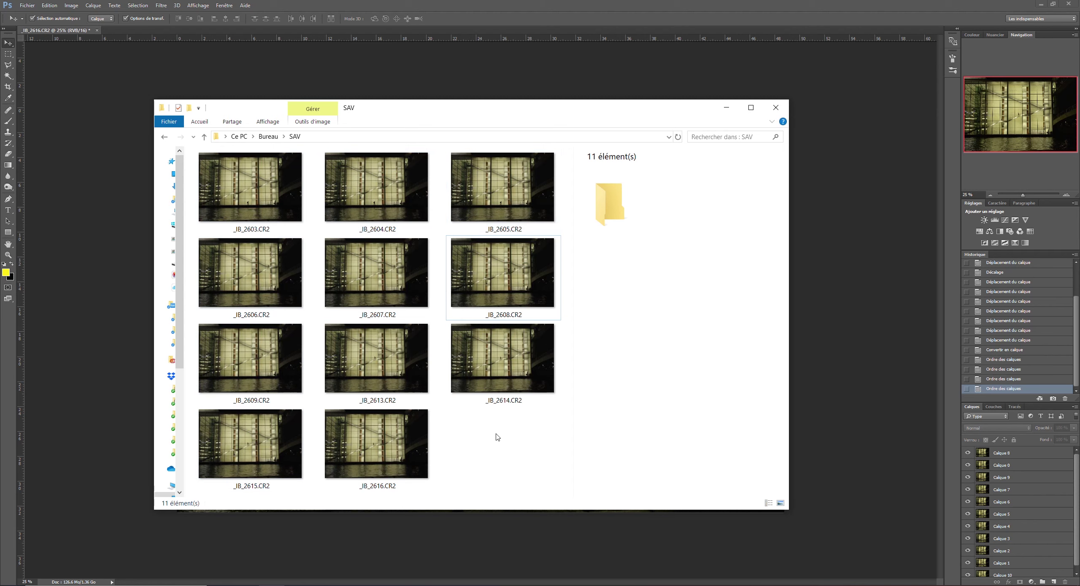
pyautogui.moveTo(249, 193)
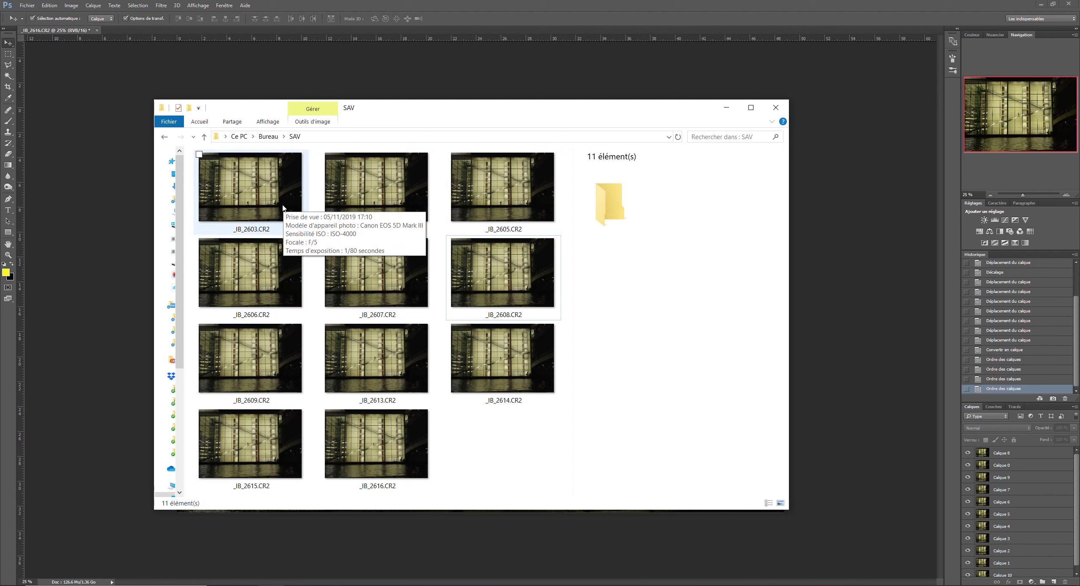
pyautogui.click(283, 208)
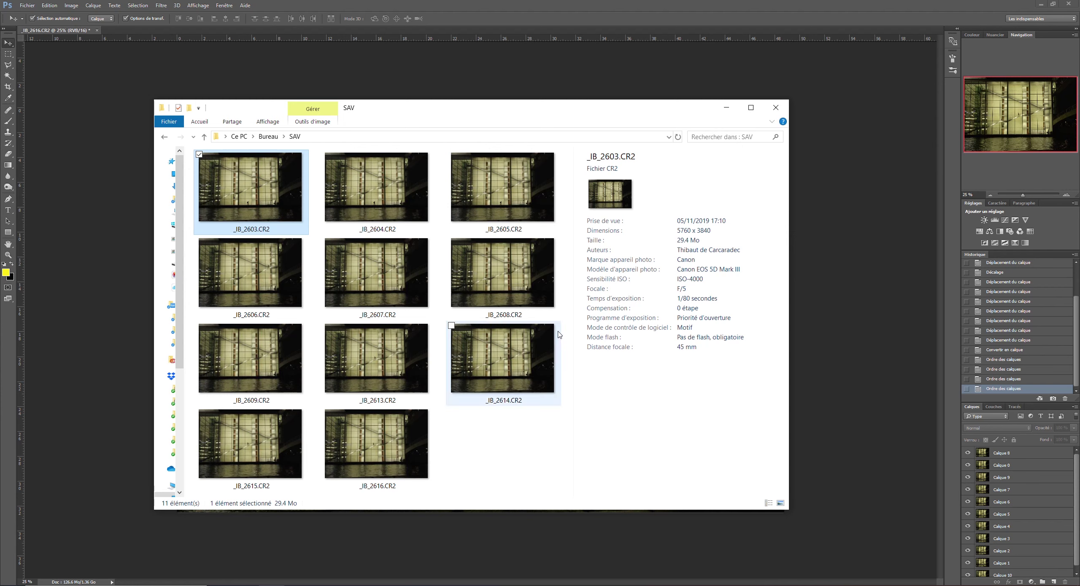
pyautogui.click(732, 111)
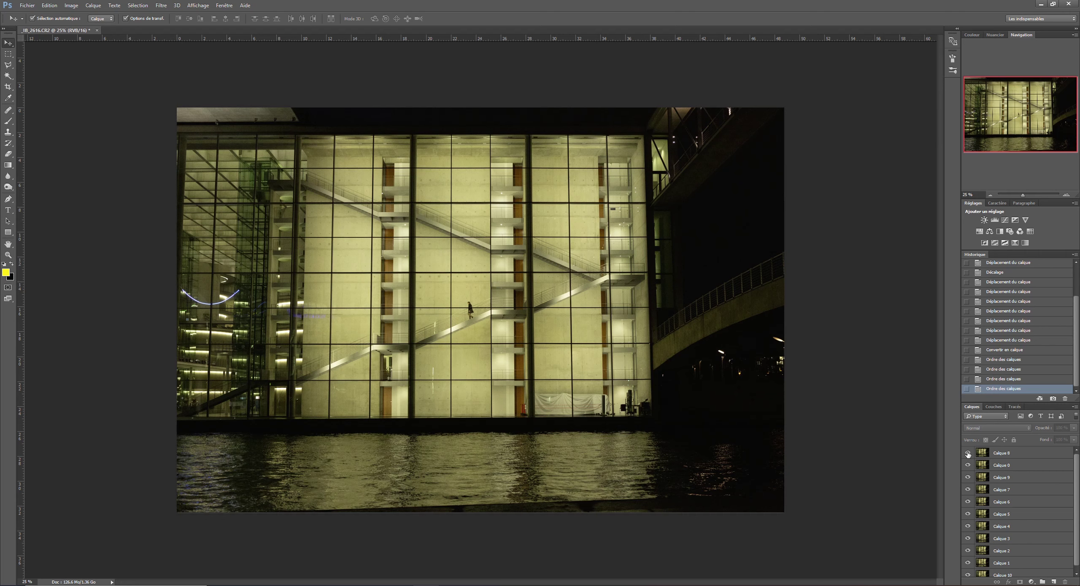
# Hide and restore the layers one by one to compare the person's position across frames
pyautogui.click(968, 453)
pyautogui.click(967, 478)
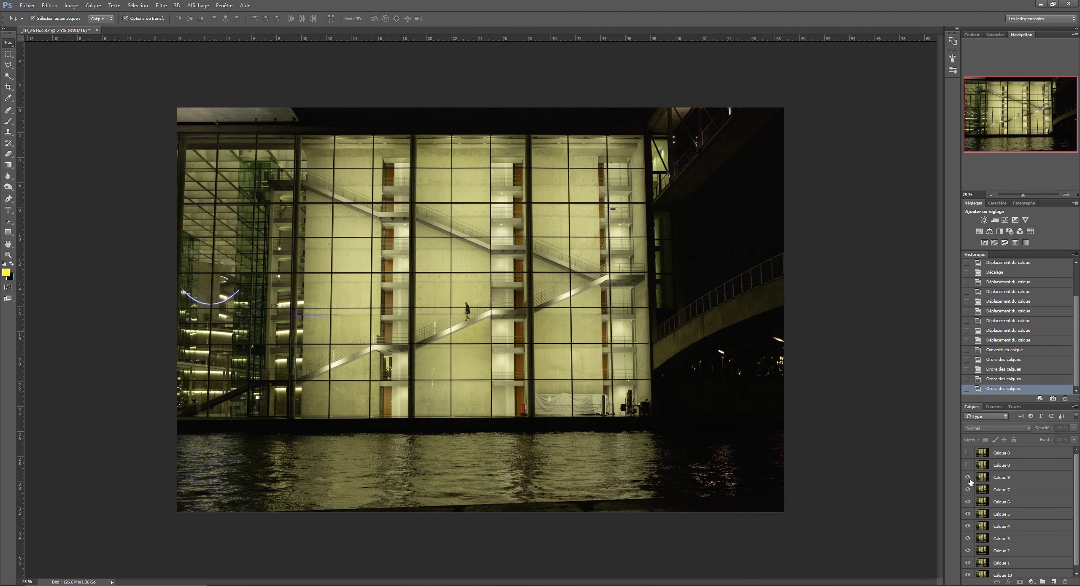
pyautogui.click(967, 490)
pyautogui.click(967, 502)
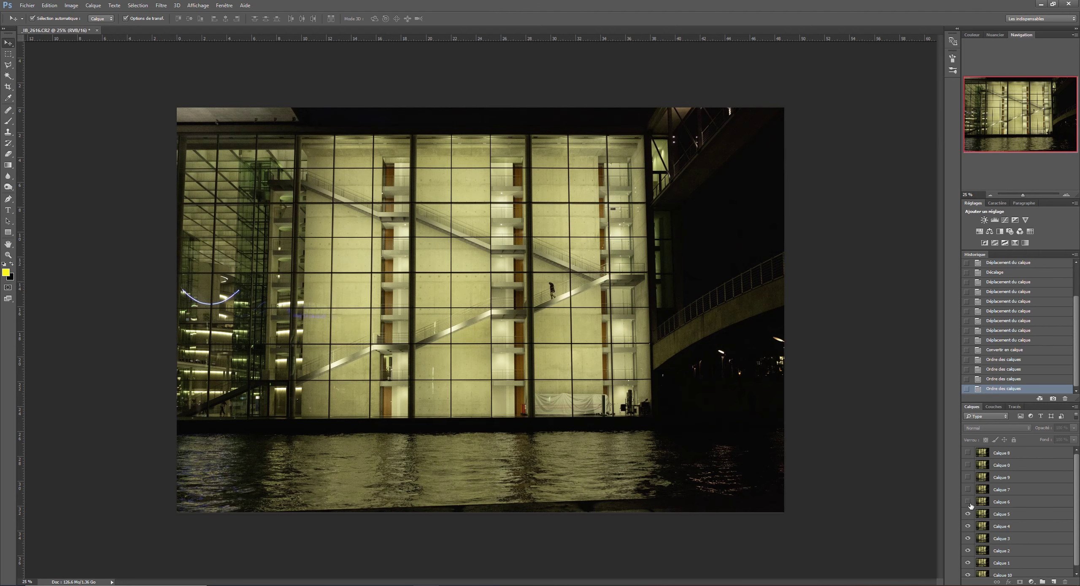
pyautogui.click(968, 527)
pyautogui.click(968, 550)
pyautogui.click(968, 572)
pyautogui.click(967, 550)
pyautogui.click(968, 526)
pyautogui.click(968, 514)
pyautogui.click(967, 490)
pyautogui.click(968, 465)
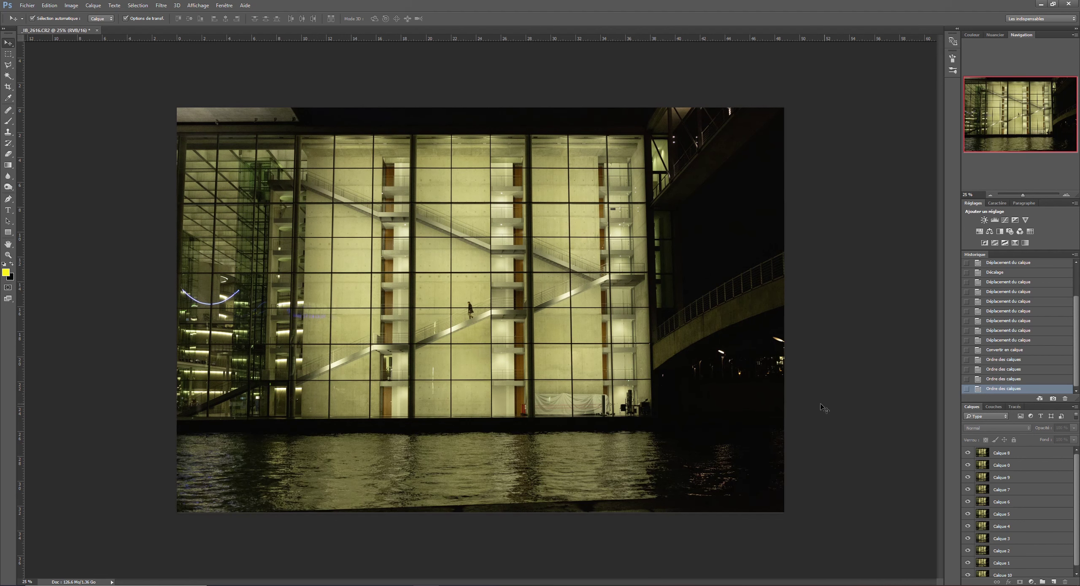
# Zoom the view to 200% on the staircase, then back out to 30%
pyautogui.click(965, 195)
pyautogui.write('200')
pyautogui.press('Return')
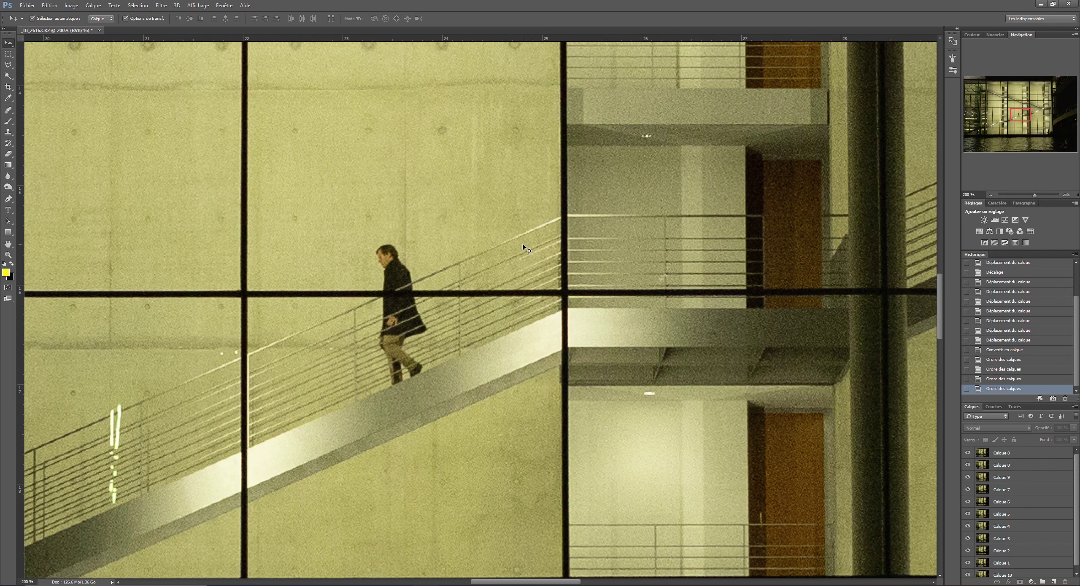
pyautogui.click(966, 195)
pyautogui.doubleClick(967, 195)
pyautogui.write('30')
pyautogui.press('Return')
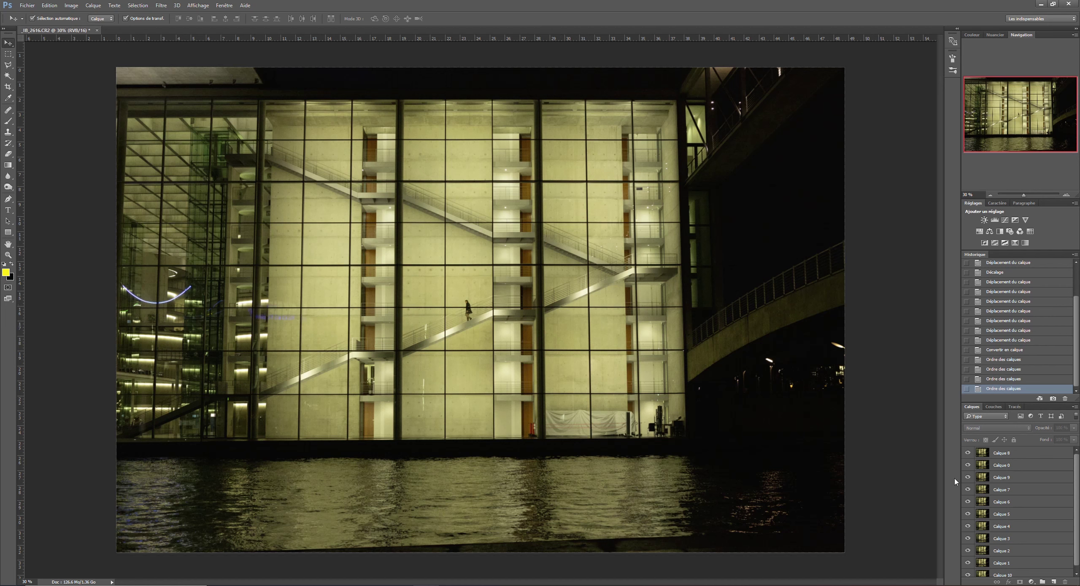
# Select Calque 8 through Calque 1 and open Auto-Align Layers, then cancel it
pyautogui.moveTo(968, 453)
pyautogui.mouseDown()
pyautogui.moveTo(968, 515)
pyautogui.moveTo(967, 453)
pyautogui.mouseUp()
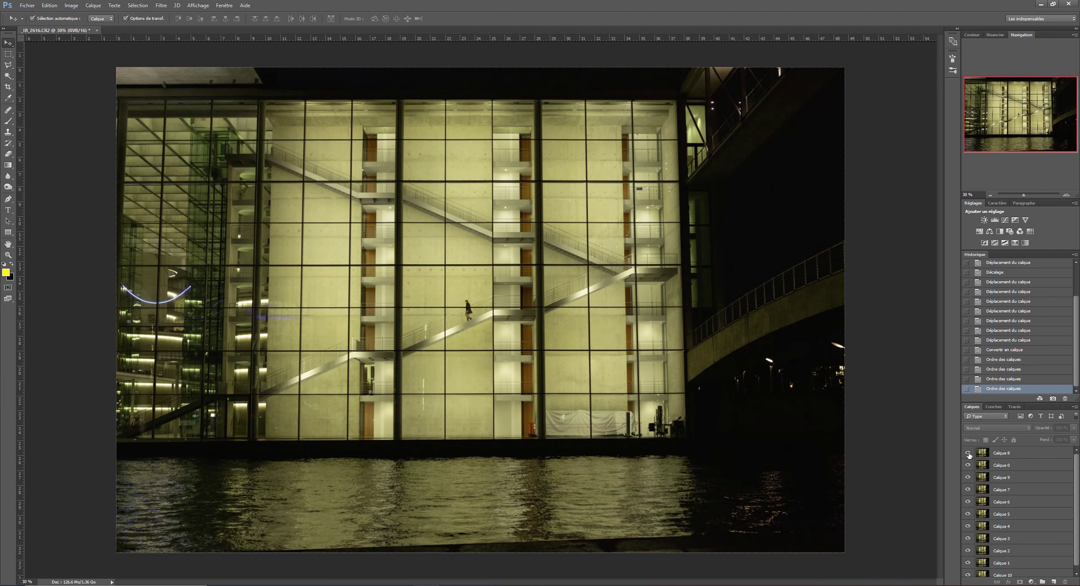
pyautogui.click(1018, 456)
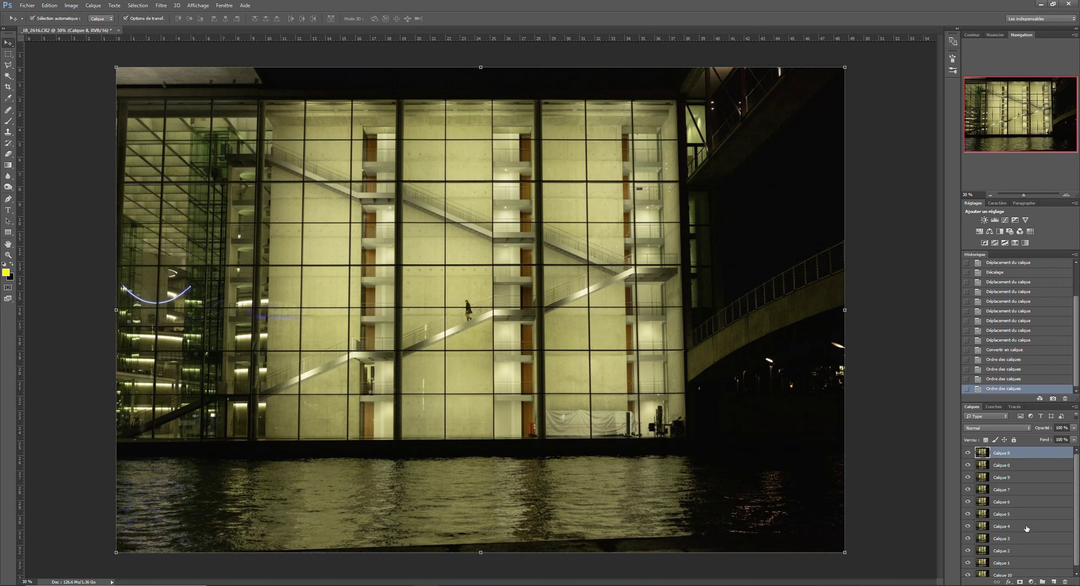
pyautogui.keyDown('shift'); pyautogui.click(1030, 564); pyautogui.keyUp('shift')
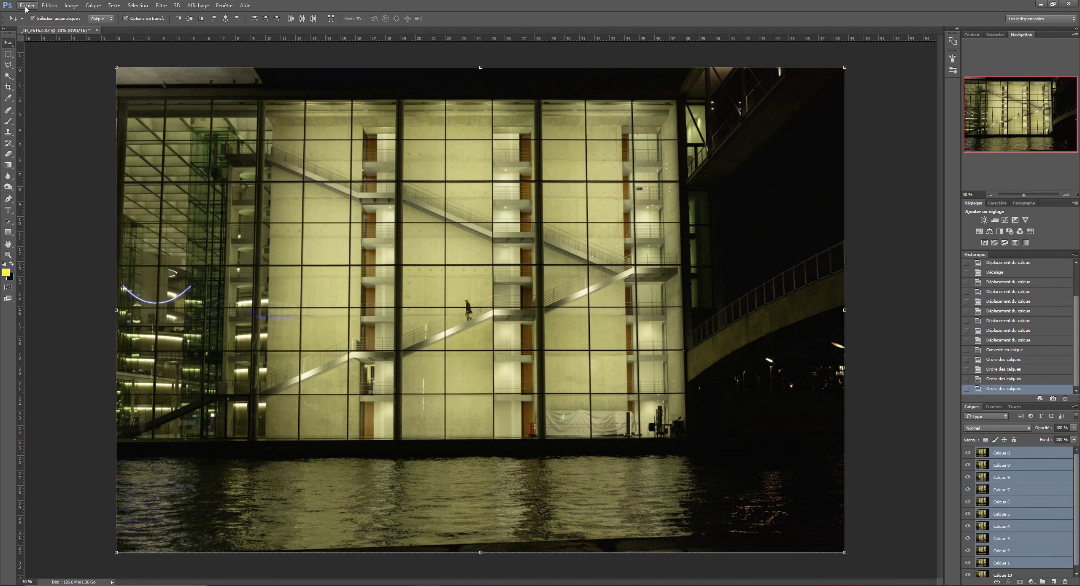
pyautogui.click(46, 6)
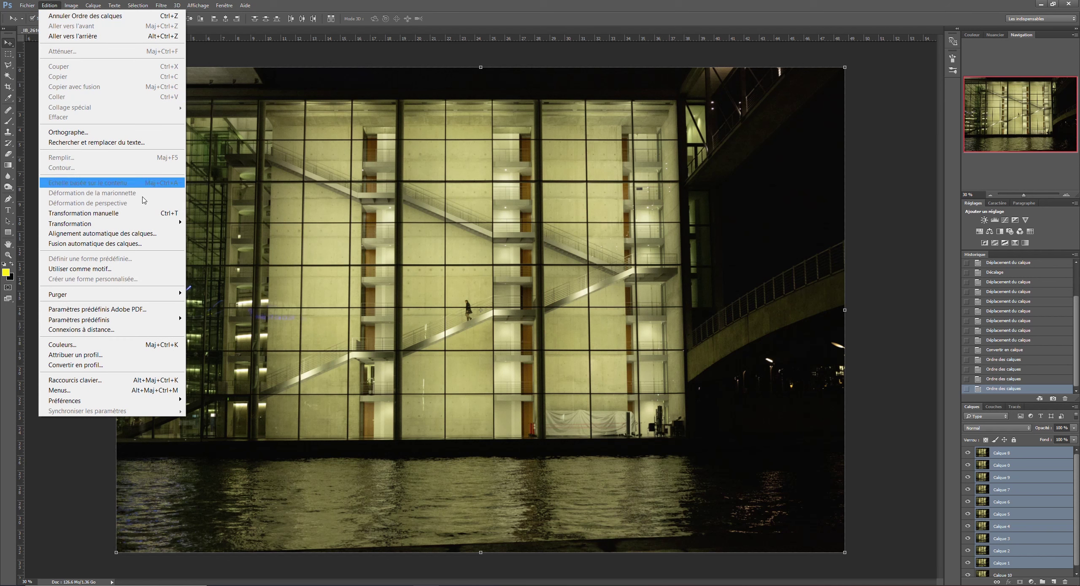
pyautogui.click(127, 233)
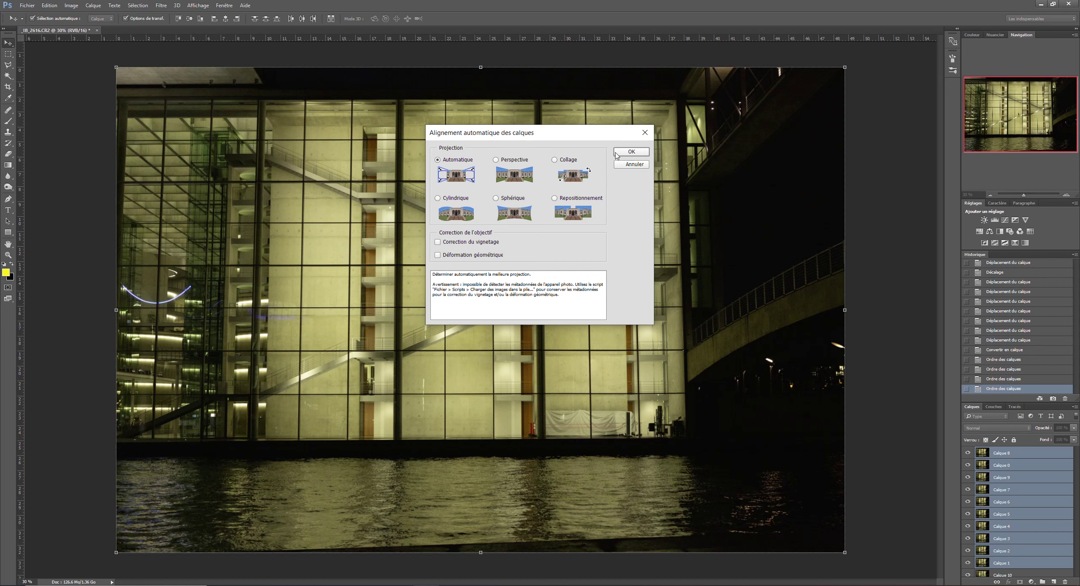
pyautogui.click(635, 164)
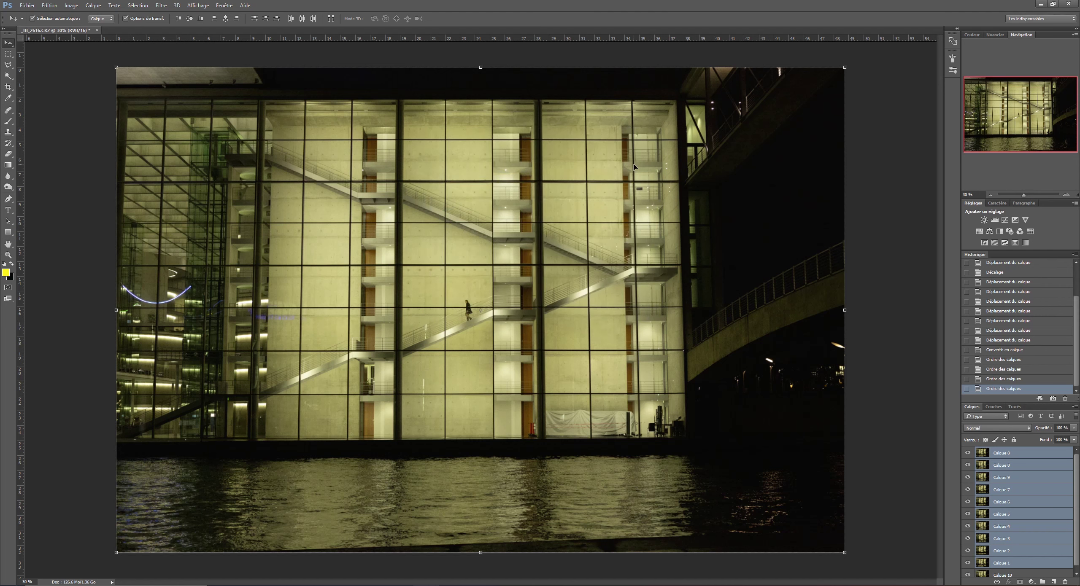
# Flick Calque 8's visibility on and off to compare frames, leaving Calque 8 hidden
pyautogui.click(1020, 486)
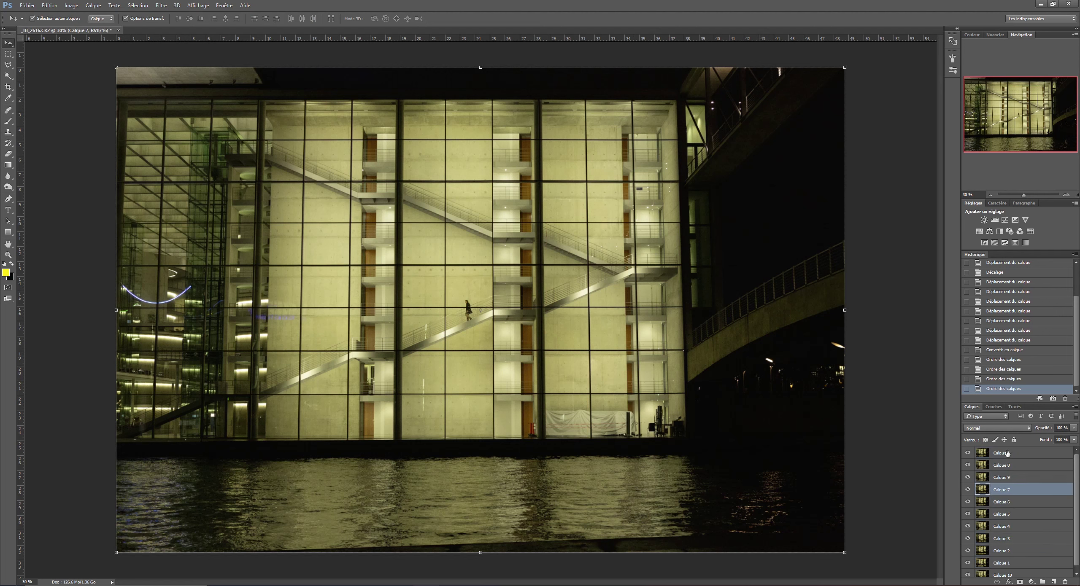
pyautogui.click(1011, 453)
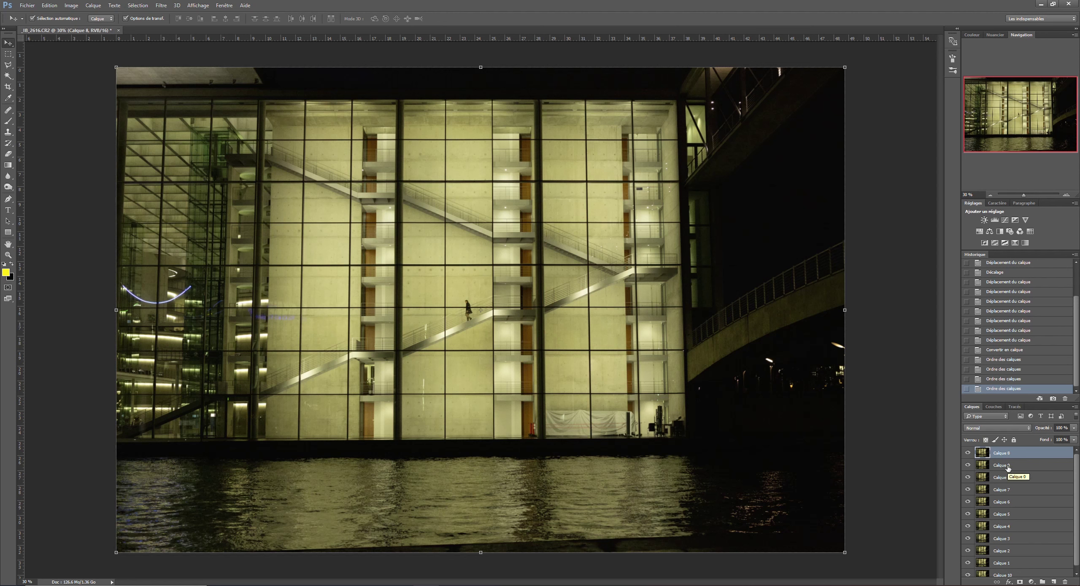
pyautogui.click(1008, 466)
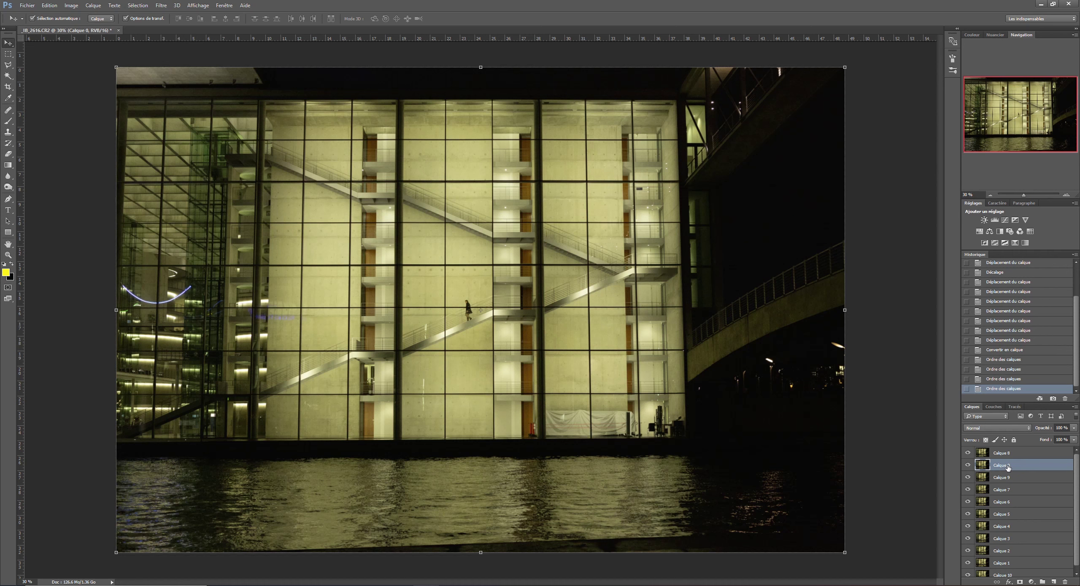
pyautogui.click(968, 453)
pyautogui.click(968, 453)
pyautogui.click(968, 453)
pyautogui.click(986, 455)
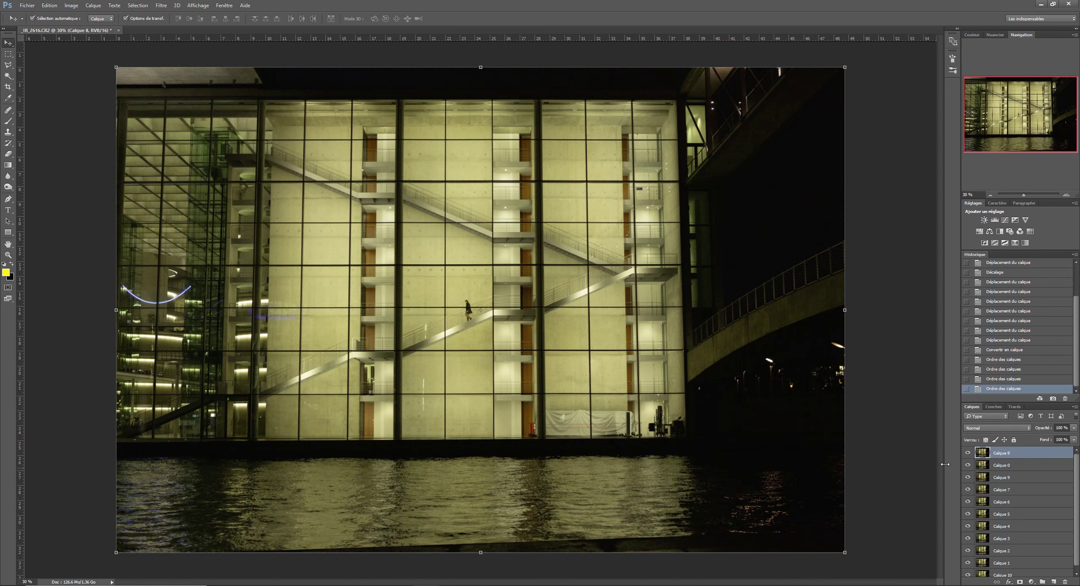
pyautogui.click(967, 453)
pyautogui.click(968, 478)
pyautogui.click(967, 478)
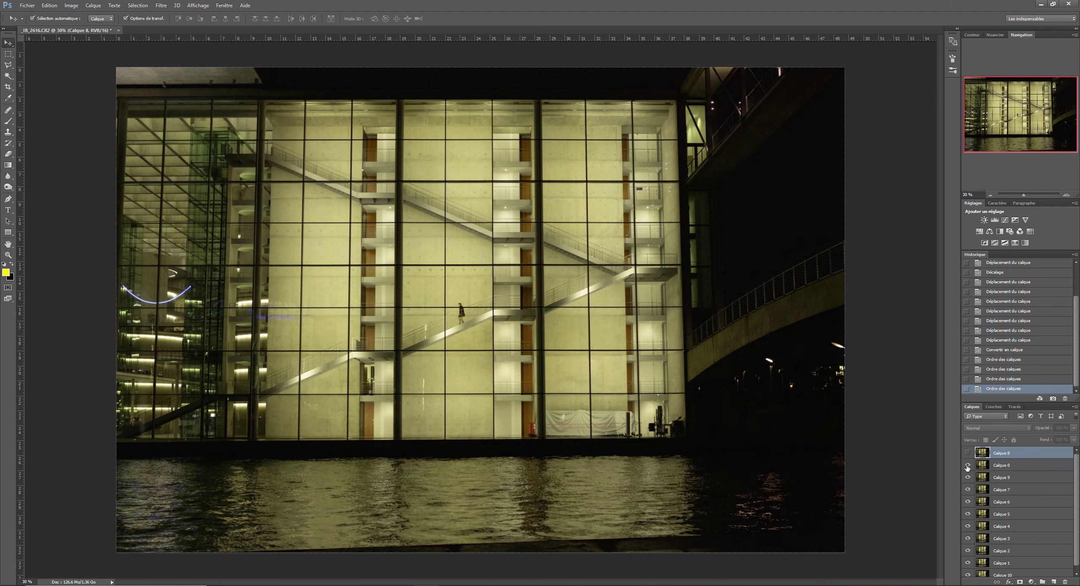
# Select Calque 0 through Calque 10 together in the Layers panel
pyautogui.click(1029, 467)
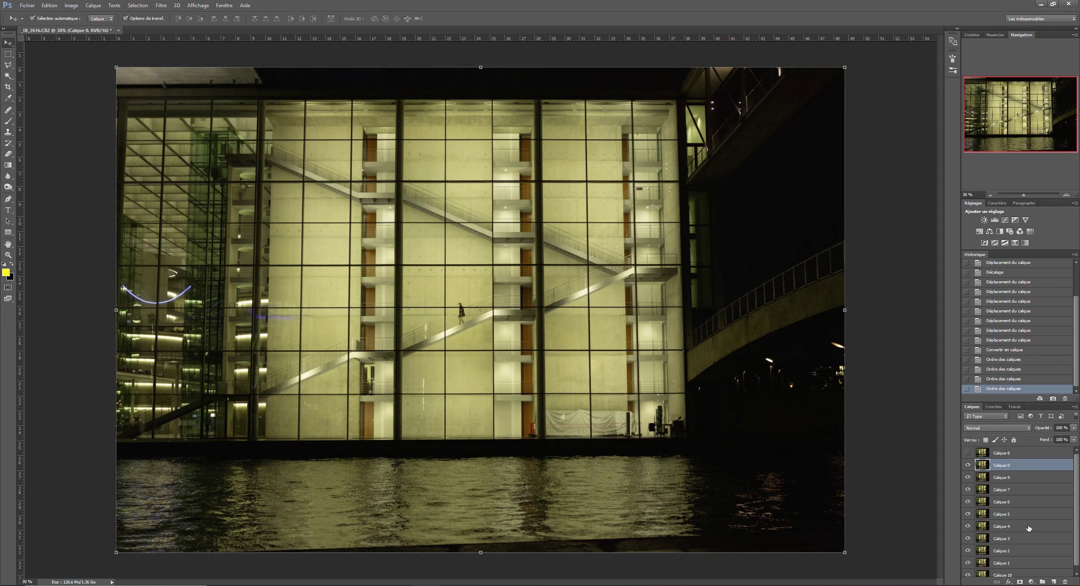
pyautogui.scroll(-1, 1029, 528)
pyautogui.keyDown('shift'); pyautogui.click(1020, 572); pyautogui.keyUp('shift')
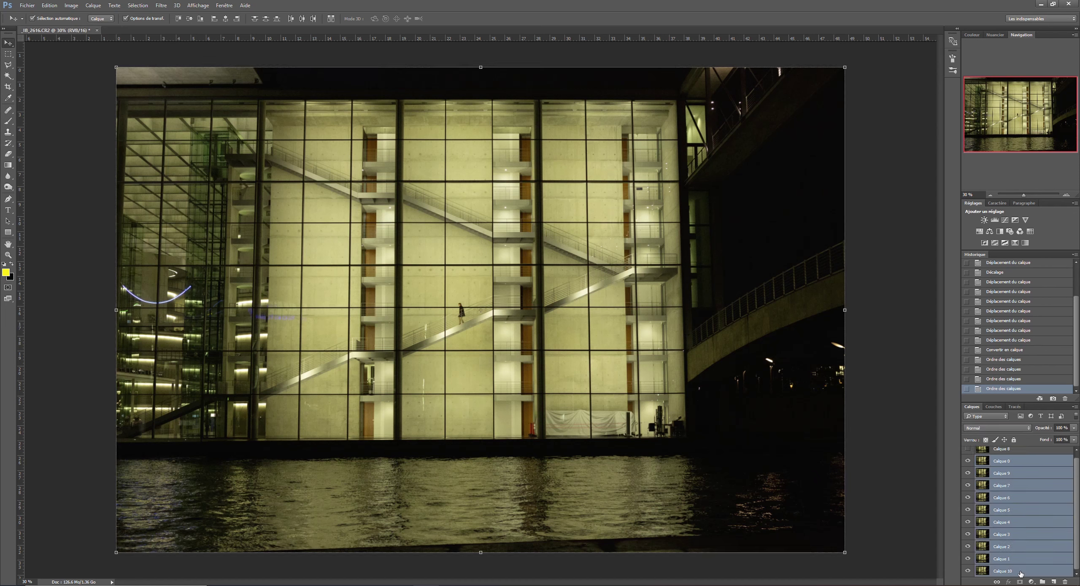
# Convert the ten selected frames into one smart object with Convertir en objet dynamique
pyautogui.rightClick(1020, 462)
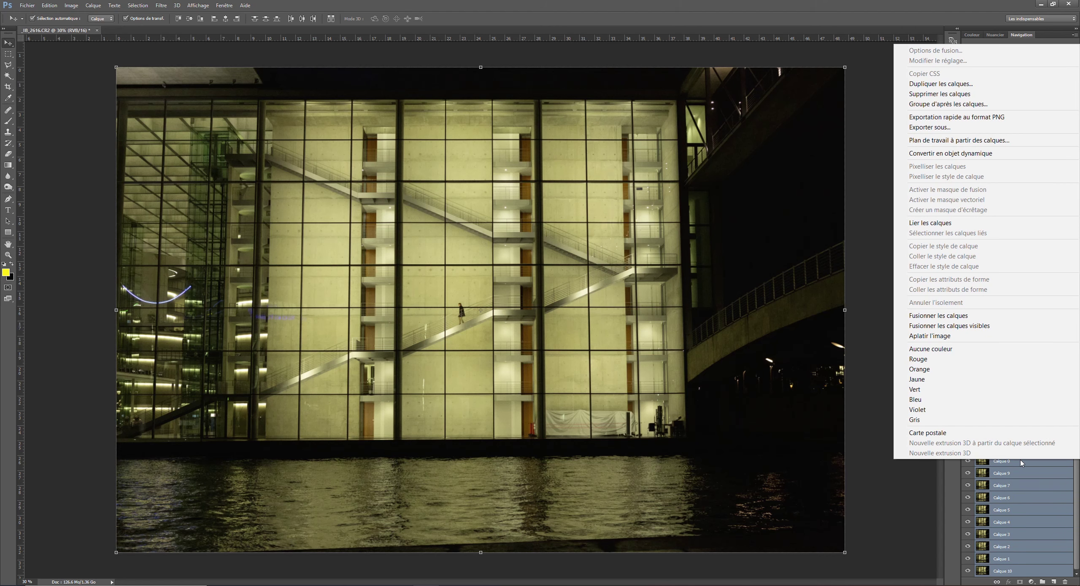
pyautogui.click(964, 154)
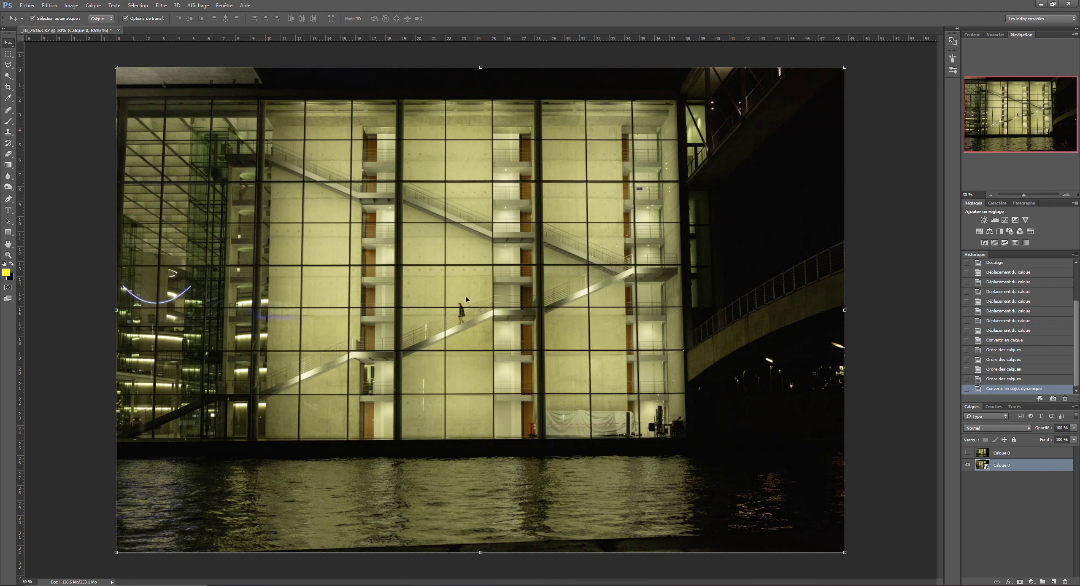
# Set the Calque 0 smart object's stack mode to Médiane via Calque > Objets dynamiques
pyautogui.scroll(2, 465, 299)
pyautogui.scroll(3, 462, 298)
pyautogui.scroll(3, 459, 296)
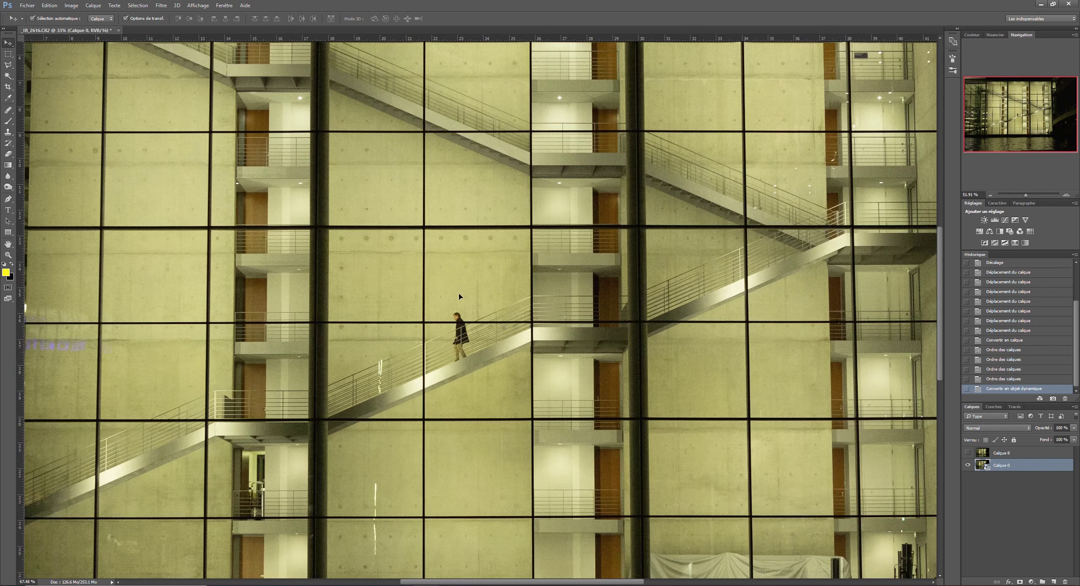
pyautogui.scroll(4, 459, 296)
pyautogui.scroll(3, 447, 295)
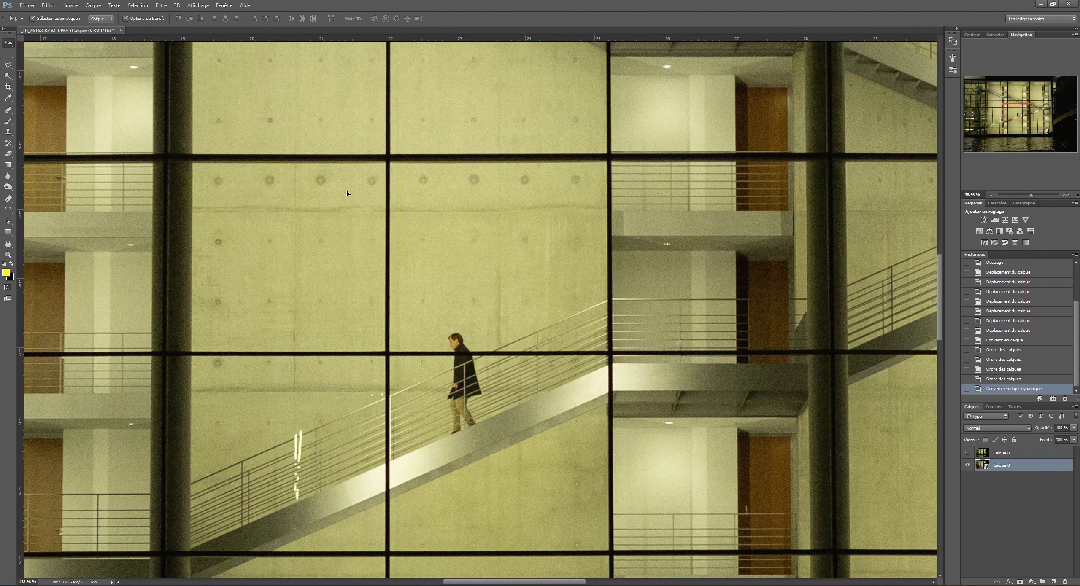
pyautogui.click(96, 6)
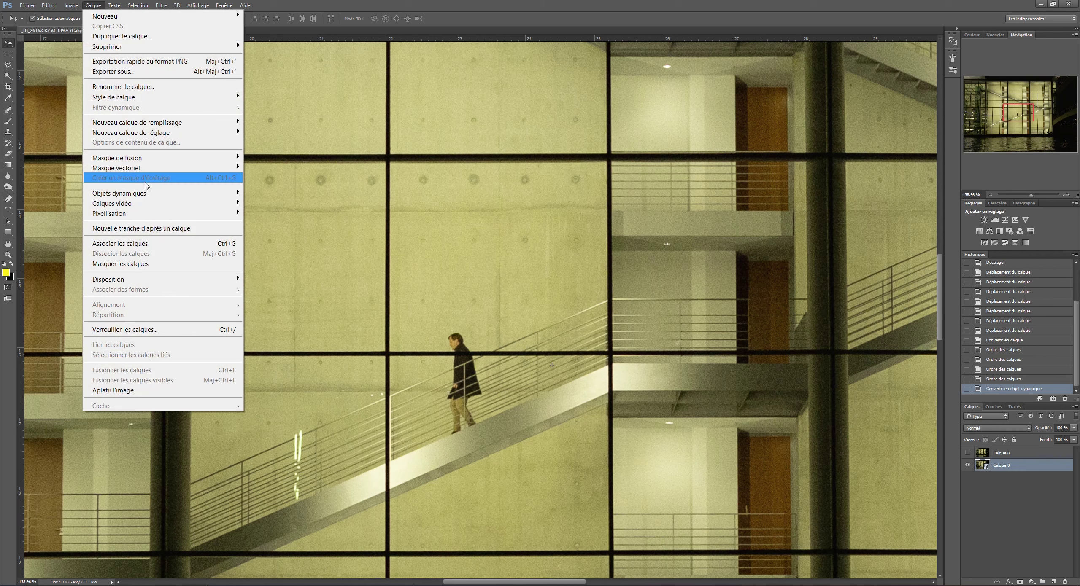
pyautogui.moveTo(160, 193)
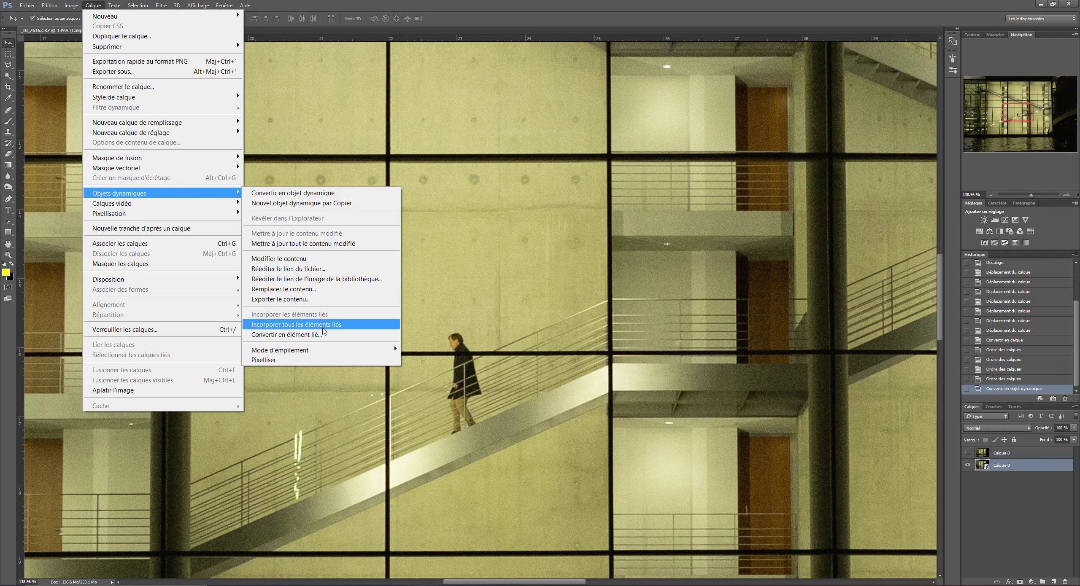
pyautogui.moveTo(321, 350)
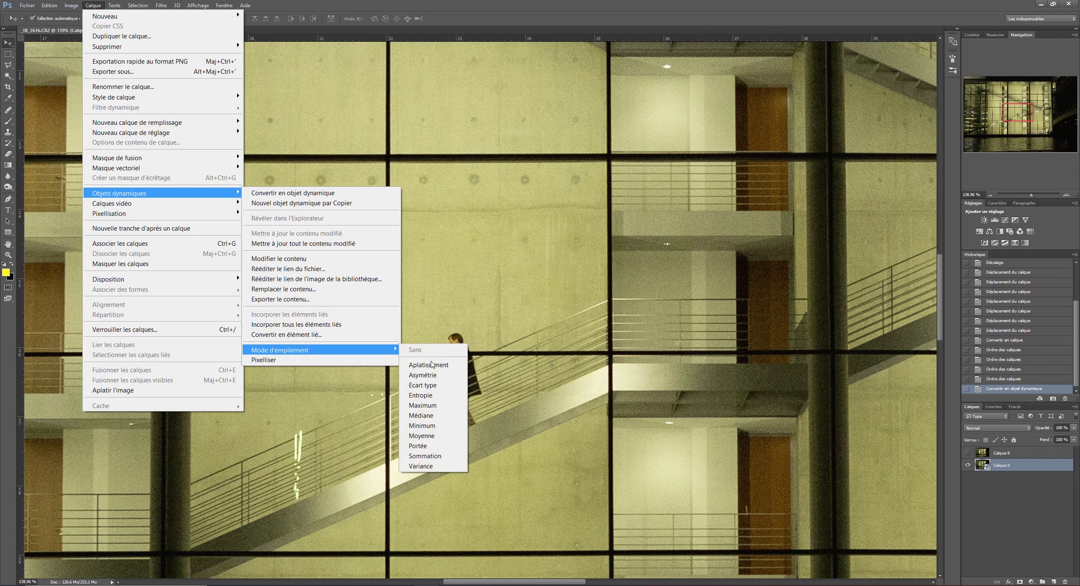
pyautogui.click(439, 419)
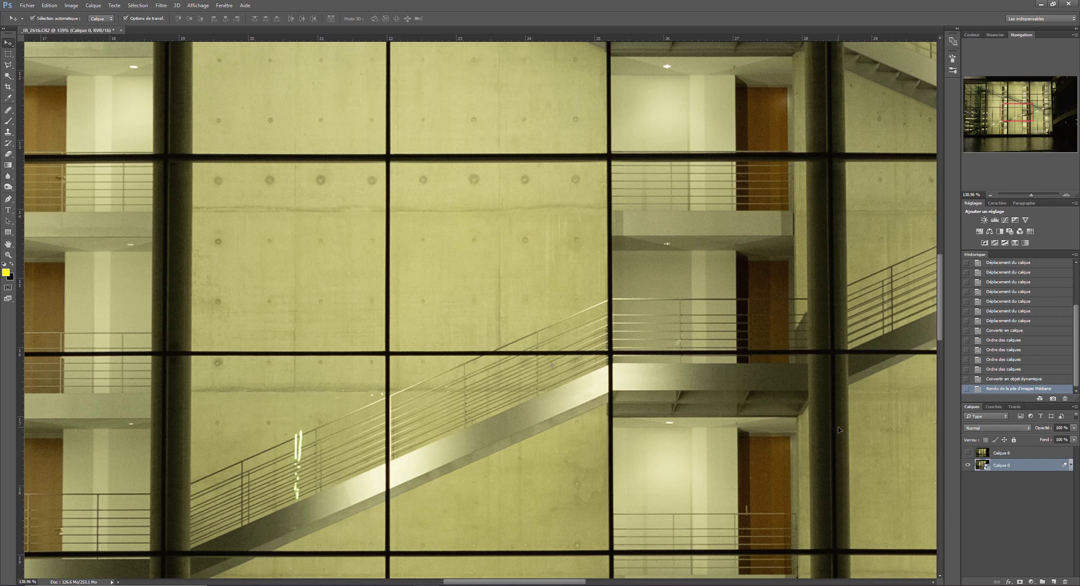
pyautogui.scroll(-2, 554, 315)
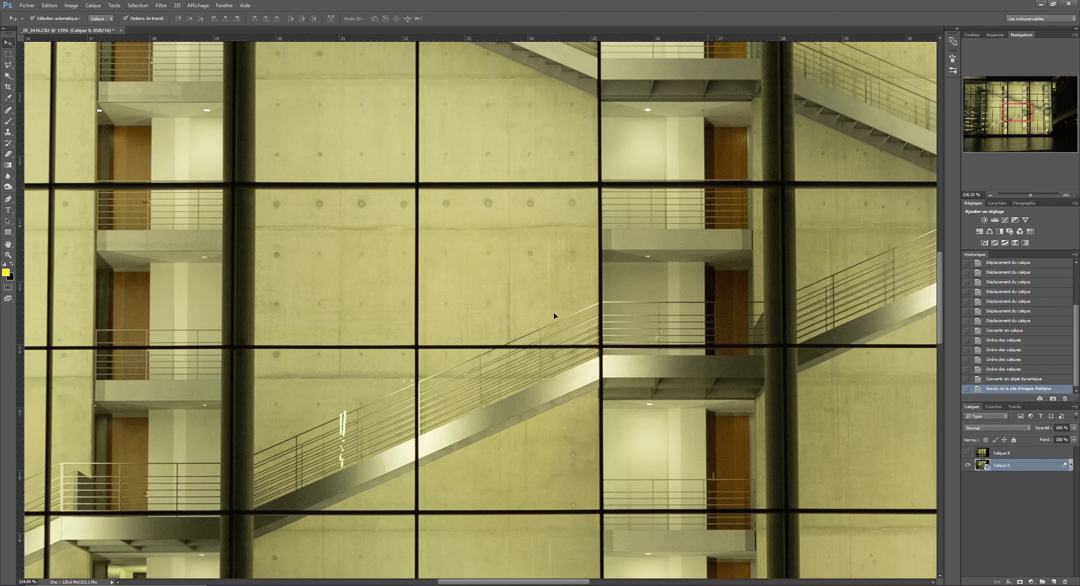
pyautogui.scroll(-1, 554, 316)
pyautogui.scroll(-2, 554, 316)
pyautogui.scroll(-2, 554, 316)
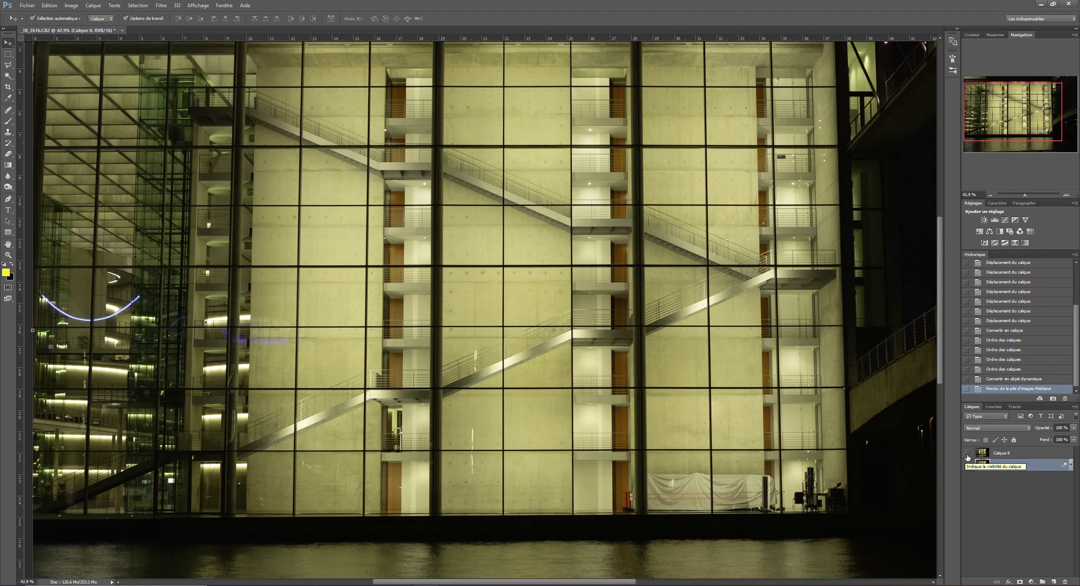
# Toggle Calque 8 against the median result, then zoom in on the staircase
pyautogui.click(967, 454)
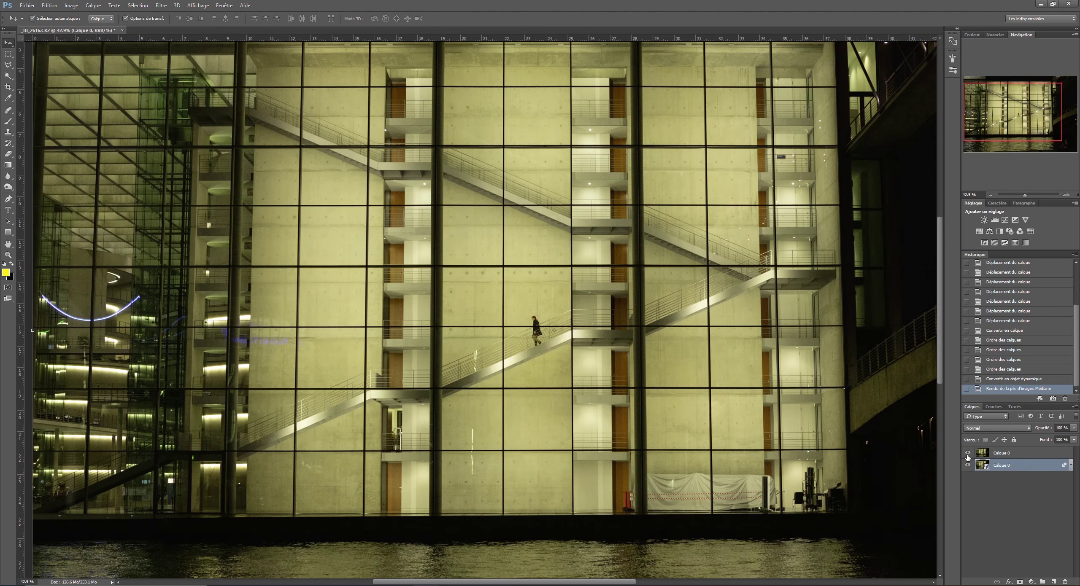
pyautogui.click(968, 454)
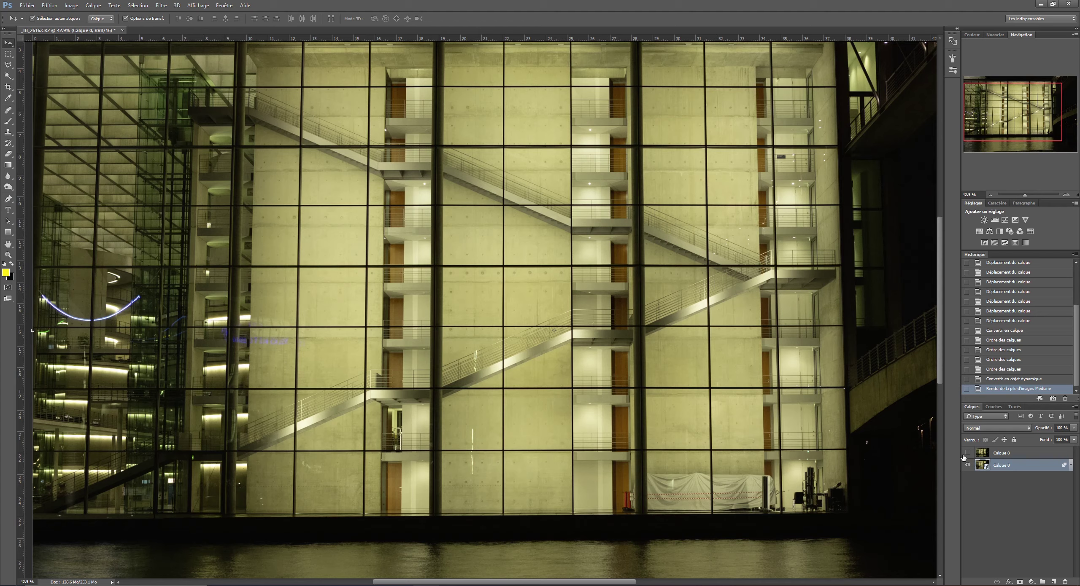
pyautogui.scroll(2, 536, 332)
pyautogui.scroll(2, 535, 333)
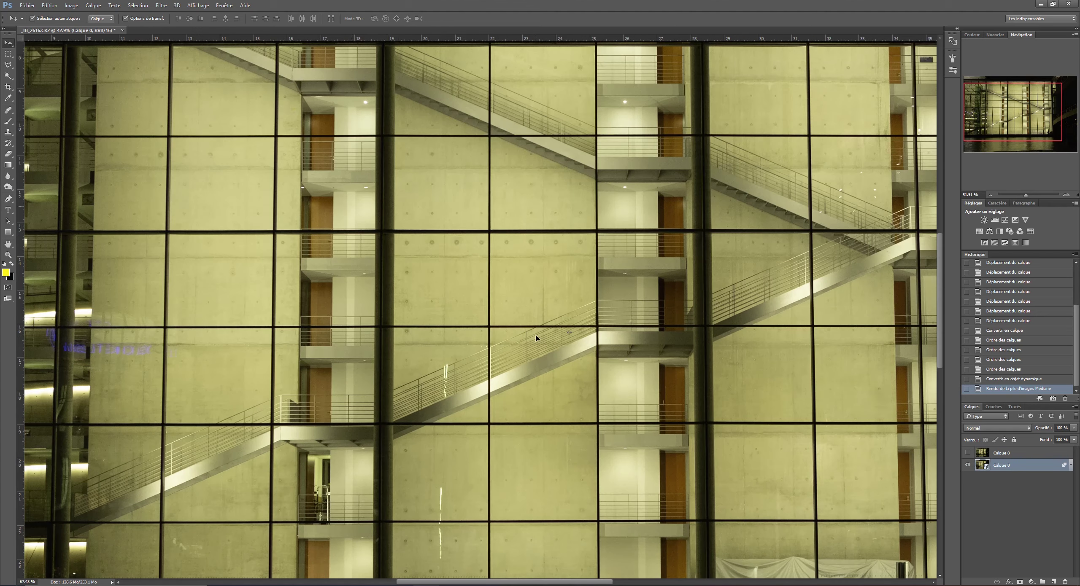
pyautogui.scroll(2, 535, 335)
pyautogui.scroll(2, 540, 339)
pyautogui.scroll(2, 541, 340)
pyautogui.scroll(2, 542, 341)
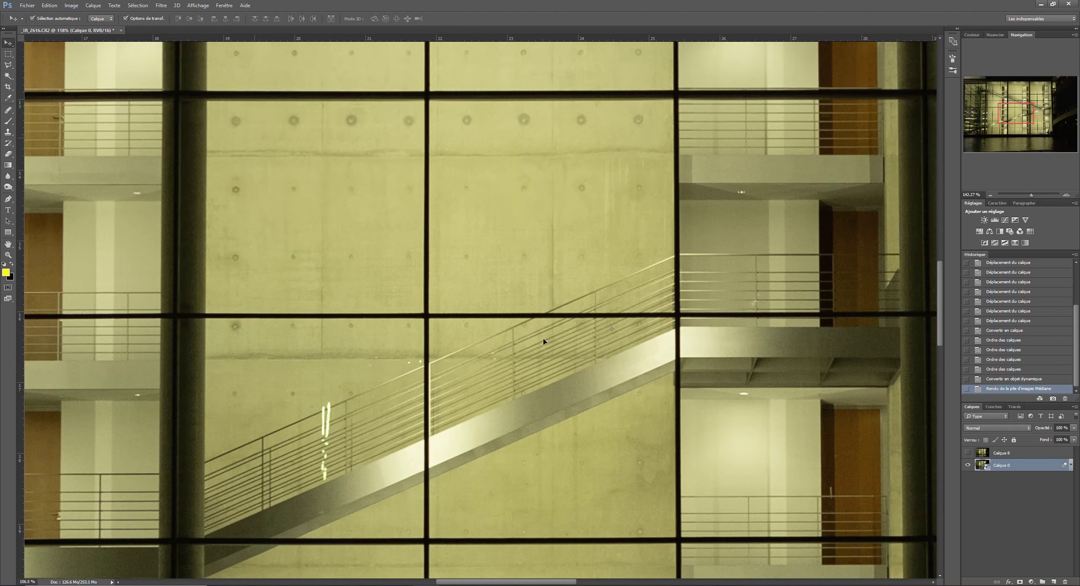
pyautogui.scroll(2, 543, 341)
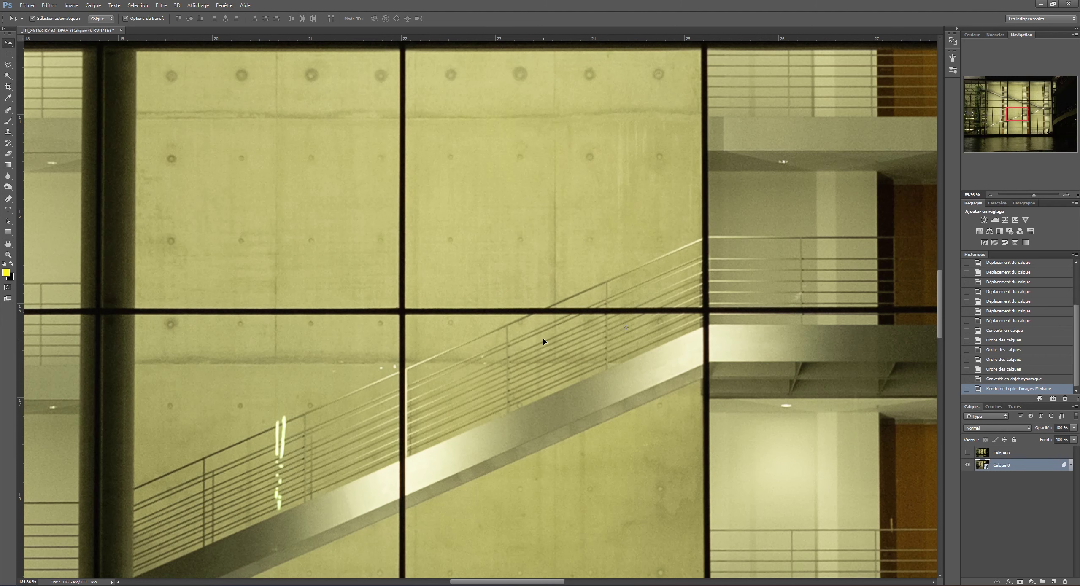
pyautogui.scroll(1, 543, 342)
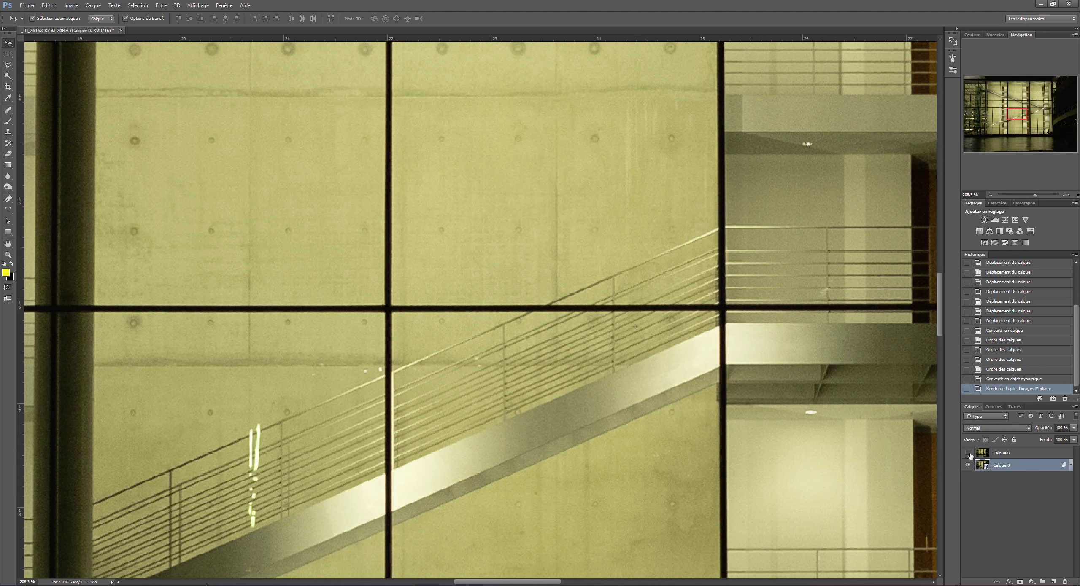
# Compare Calque 8 close up against the median, leaving the walking man visible
pyautogui.click(968, 453)
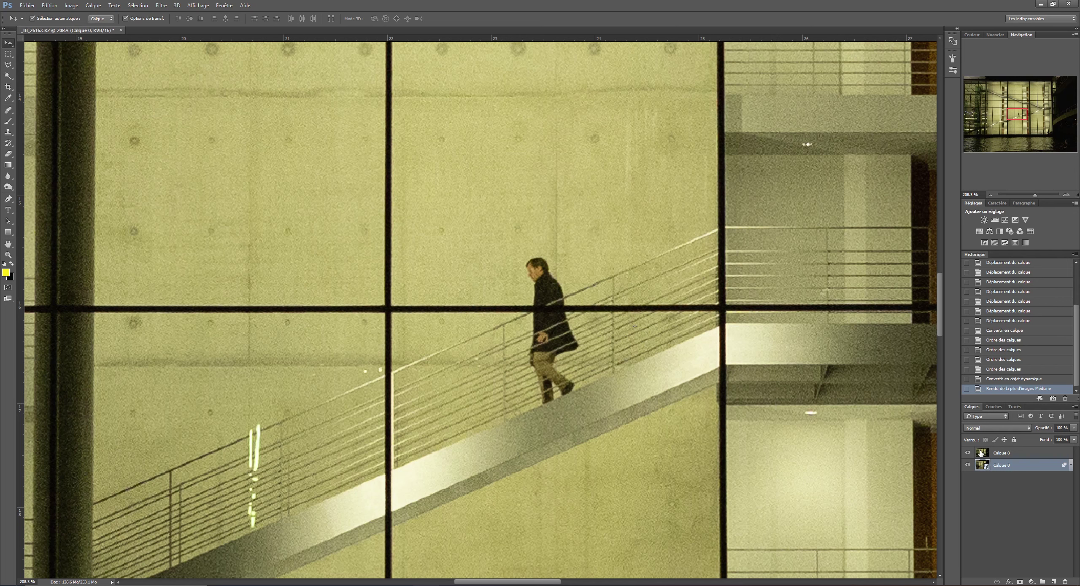
pyautogui.click(967, 453)
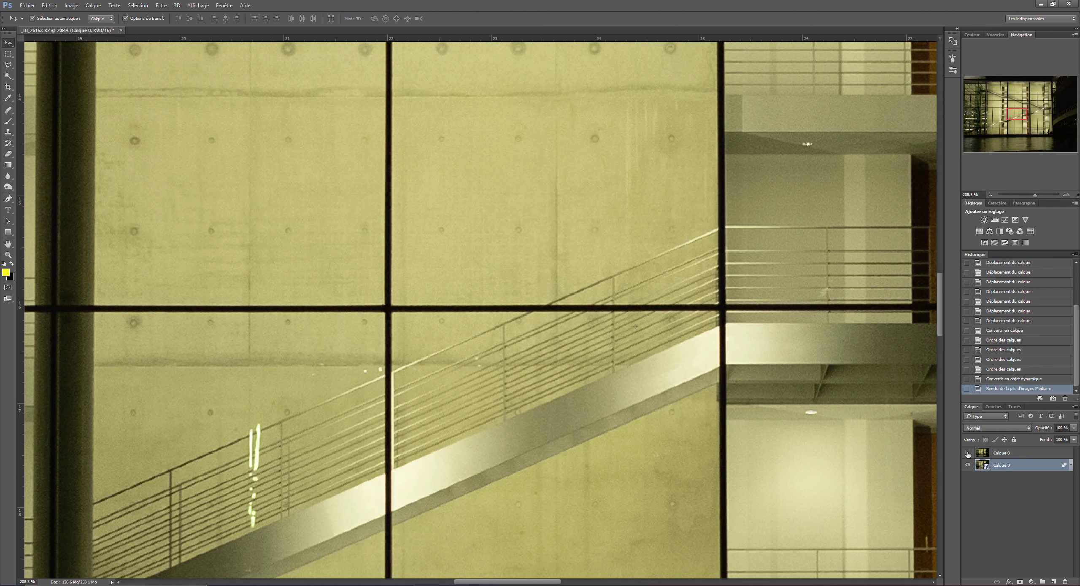
pyautogui.click(967, 454)
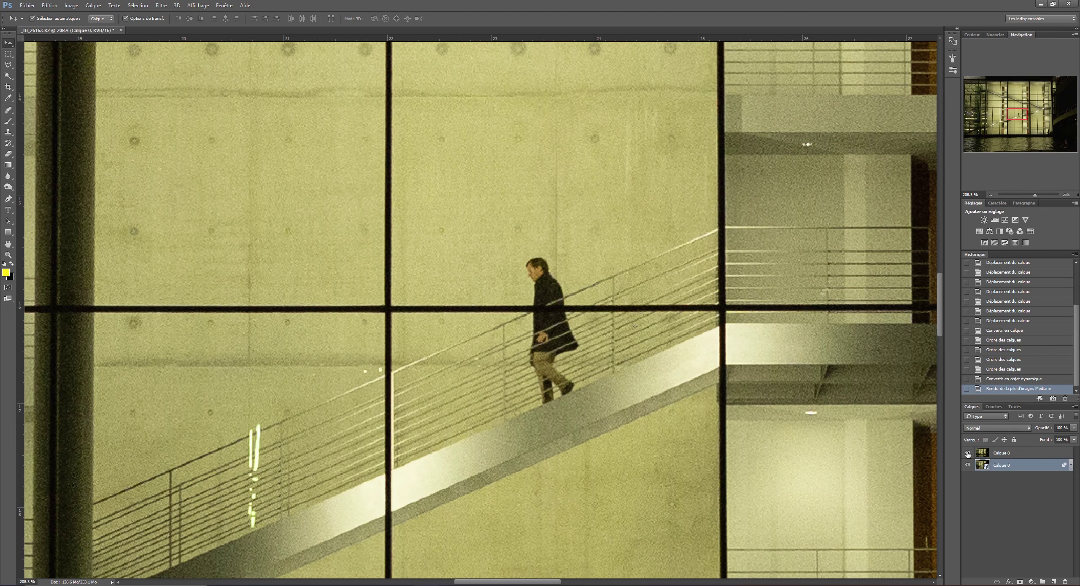
pyautogui.click(968, 453)
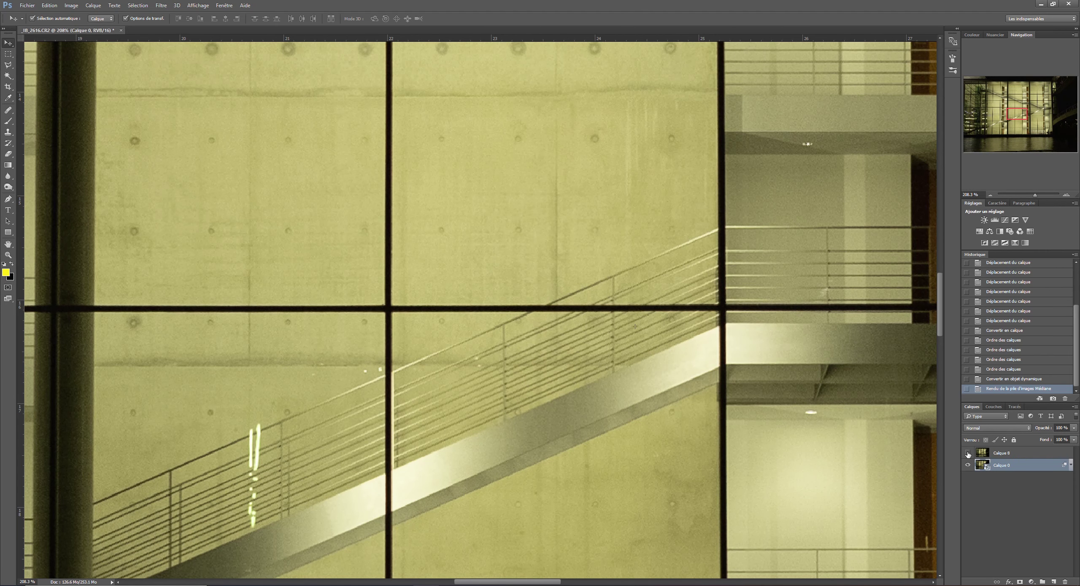
pyautogui.click(967, 454)
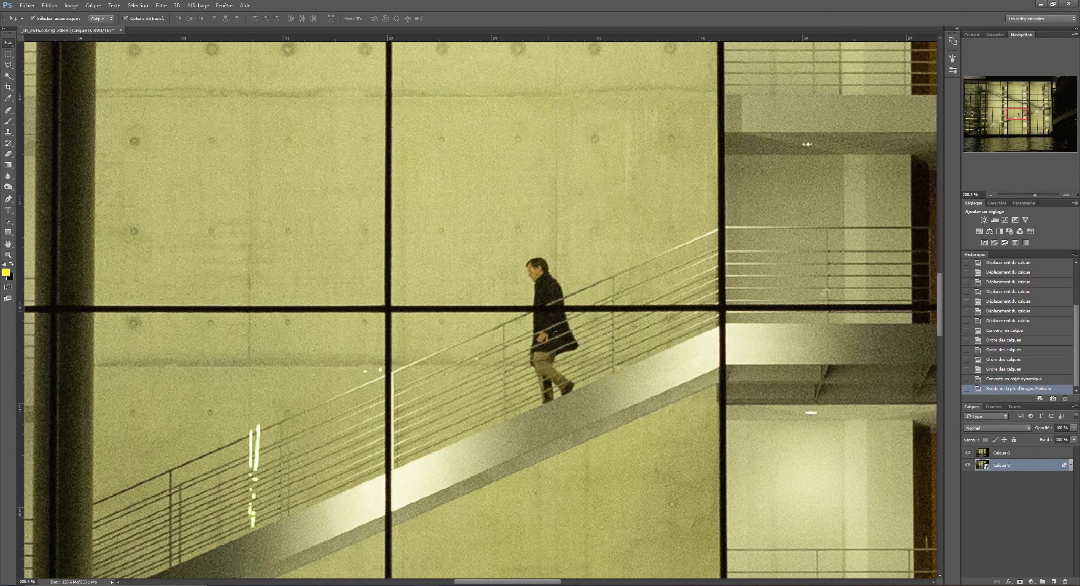
pyautogui.scroll(-2, 619, 442)
pyautogui.scroll(-1, 618, 444)
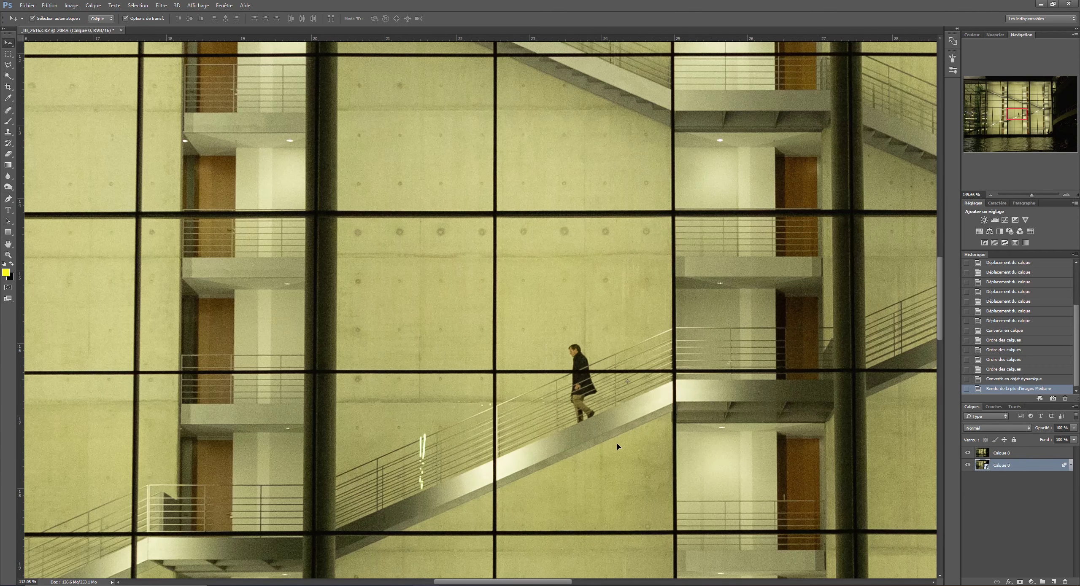
pyautogui.scroll(-2, 617, 446)
pyautogui.scroll(-1, 617, 447)
pyautogui.scroll(-1, 617, 447)
pyautogui.scroll(-1, 617, 446)
pyautogui.scroll(-2, 617, 447)
pyautogui.scroll(-1, 617, 447)
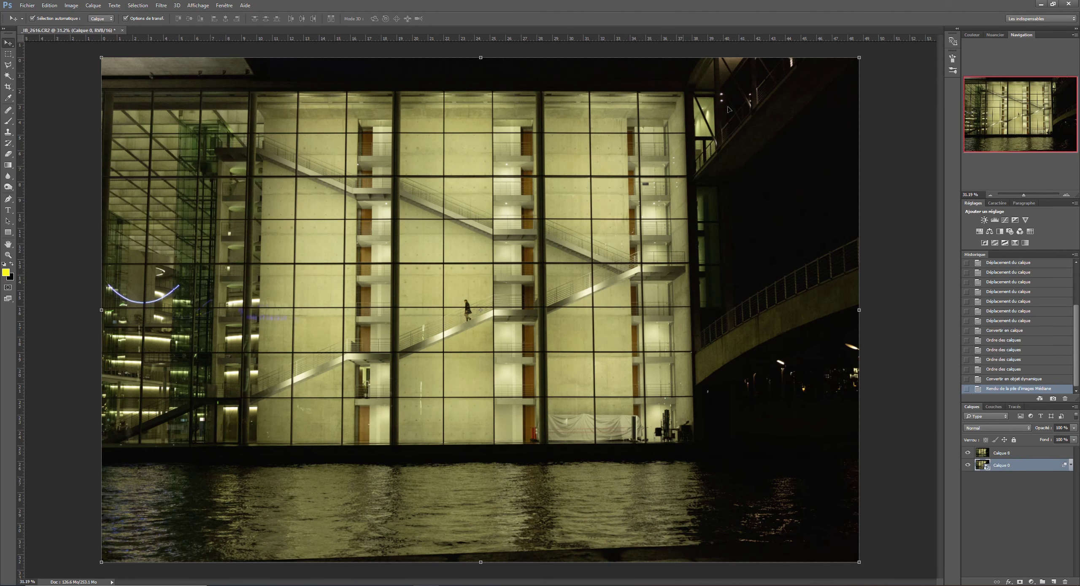